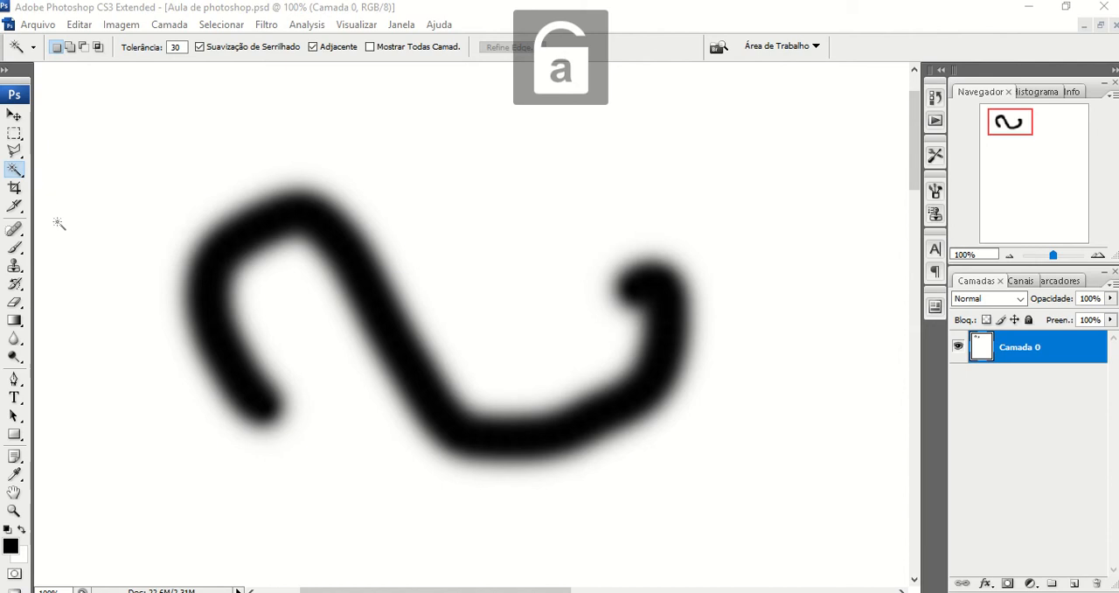
- Frame the black stroke with the Crop tool and tighten the crop area around it
{"action": "left_click", "coordinate": [15, 189]}
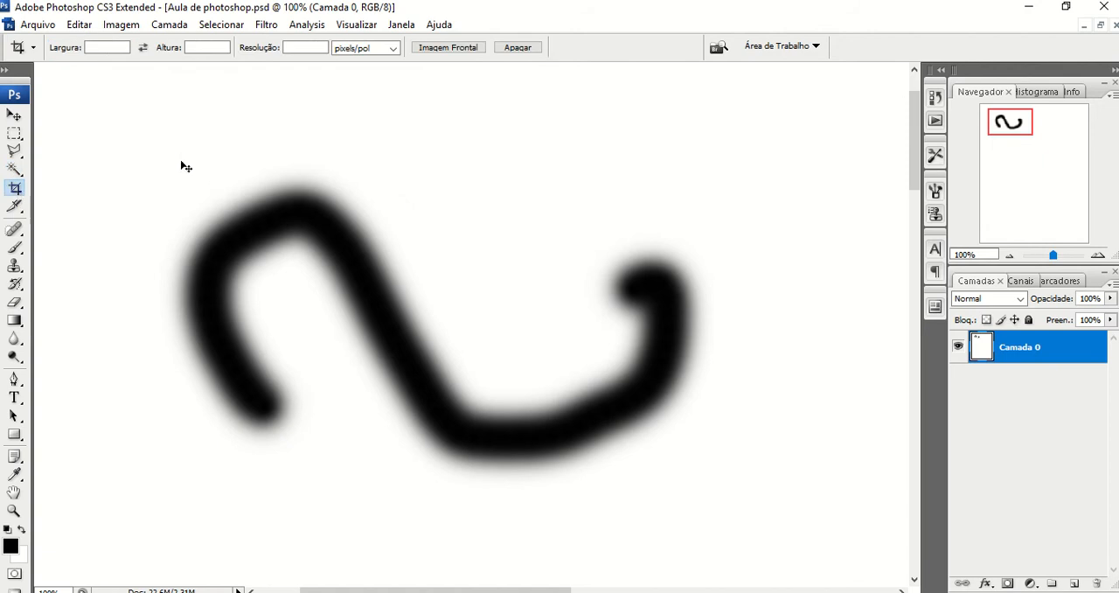
{"action": "key", "text": "ctrl+minus"}
{"action": "key", "text": "ctrl+minus"}
{"action": "key", "text": "ctrl+minus"}
{"action": "key", "text": "ctrl+minus"}
{"action": "key", "text": "ctrl+minus"}
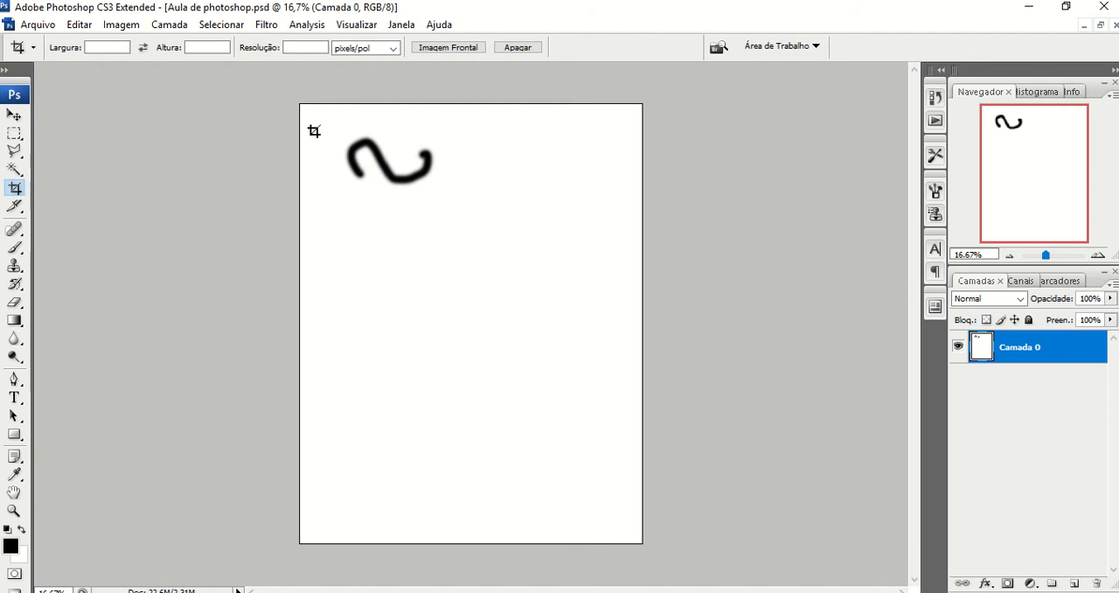
{"action": "mouse_move", "coordinate": [317, 114]}
{"action": "left_mouse_down"}
{"action": "mouse_move", "coordinate": [367, 122]}
{"action": "mouse_move", "coordinate": [475, 173]}
{"action": "mouse_move", "coordinate": [473, 216]}
{"action": "left_mouse_up"}
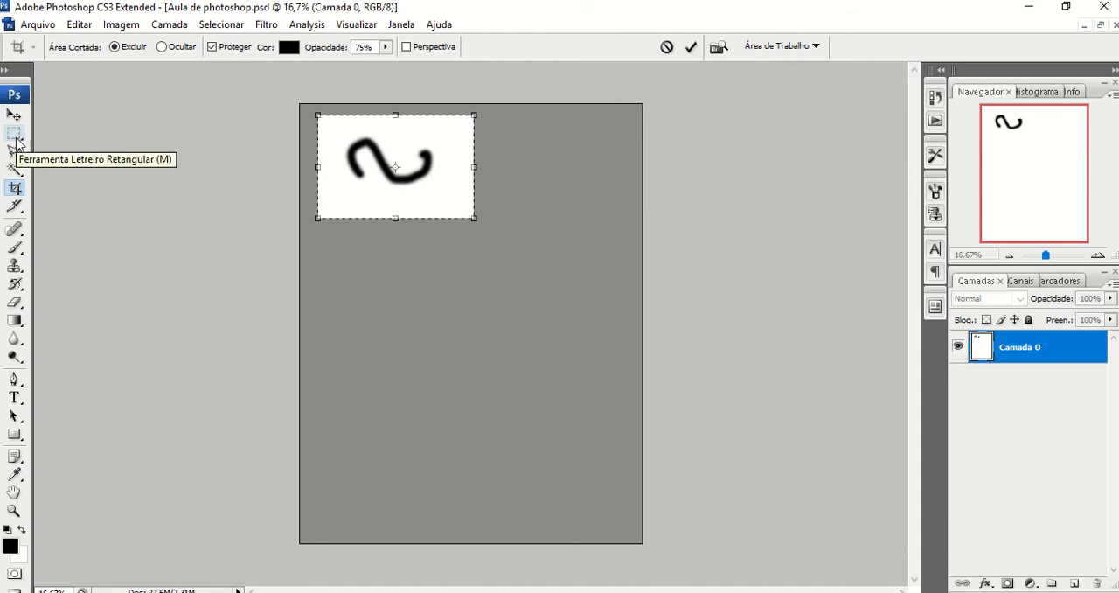
{"action": "left_click_drag", "start_coordinate": [313, 117], "coordinate": [333, 126]}
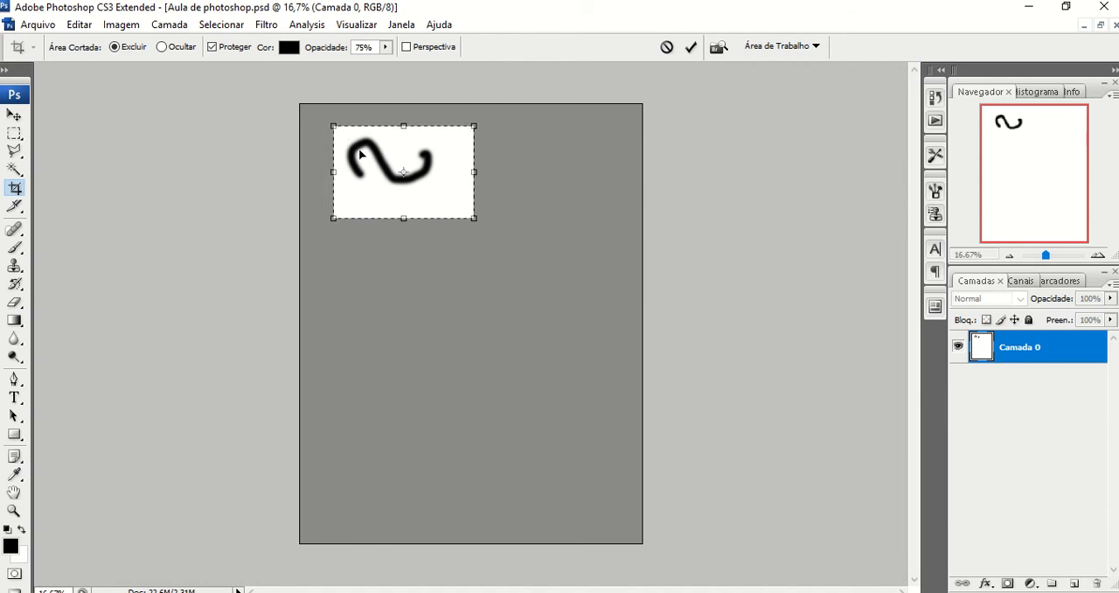
{"action": "left_click_drag", "start_coordinate": [467, 215], "coordinate": [450, 203]}
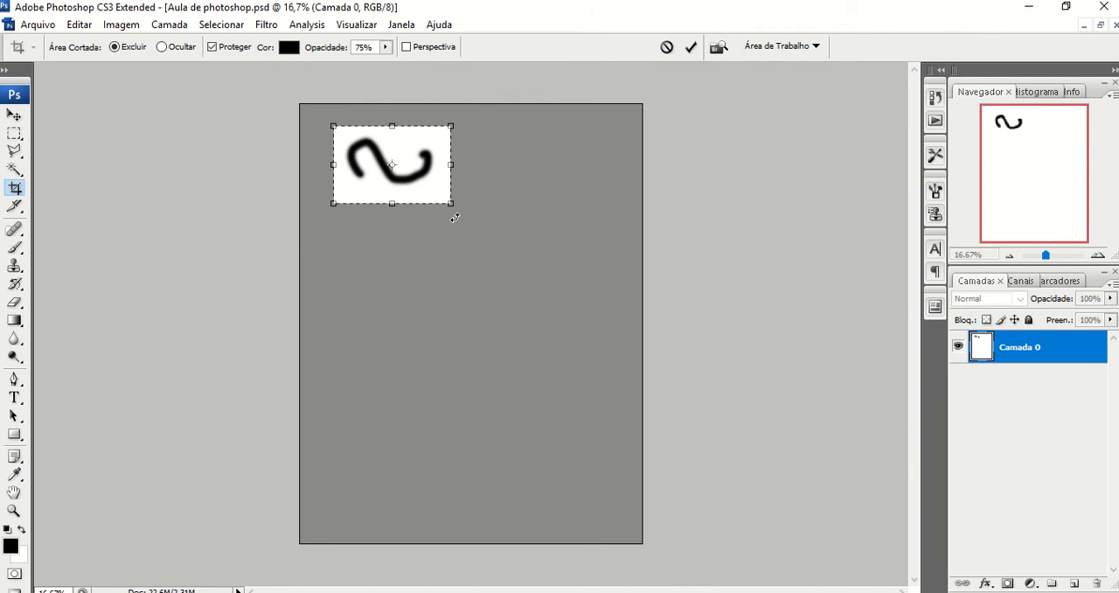
- Try rotating the crop frame around the stroke and discard the crop without cutting the image
{"action": "left_click_drag", "start_coordinate": [455, 213], "coordinate": [483, 200]}
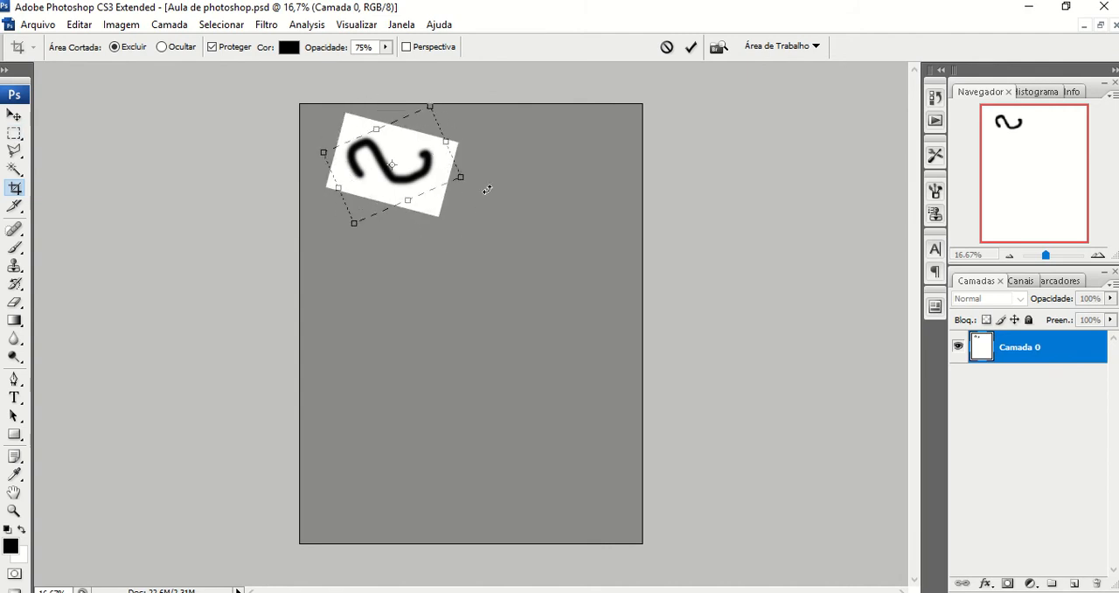
{"action": "left_click_drag", "start_coordinate": [487, 189], "coordinate": [475, 230]}
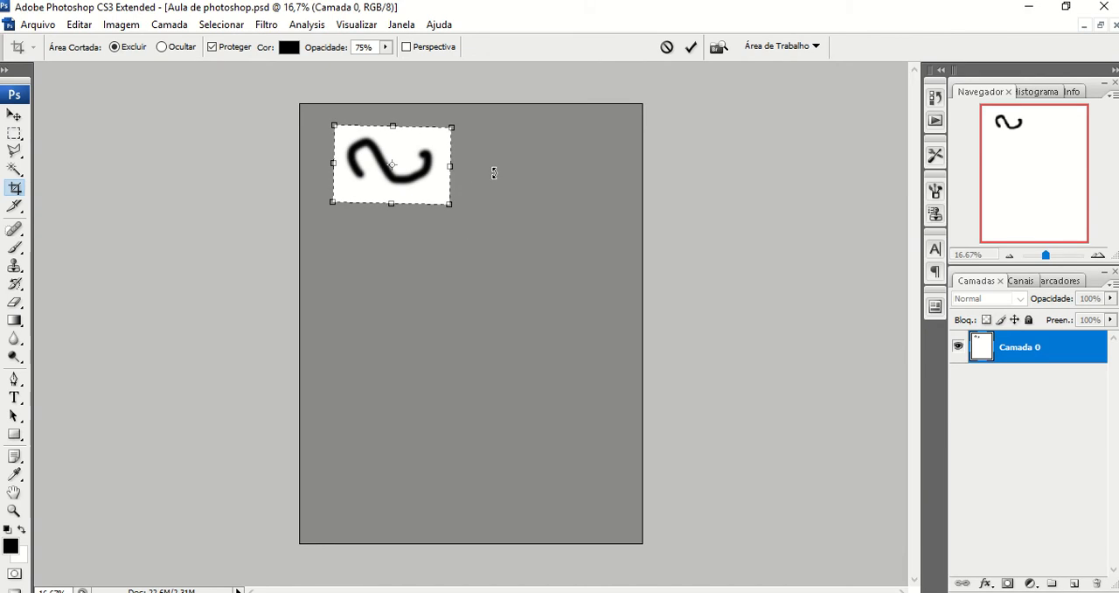
{"action": "left_click", "coordinate": [15, 193]}
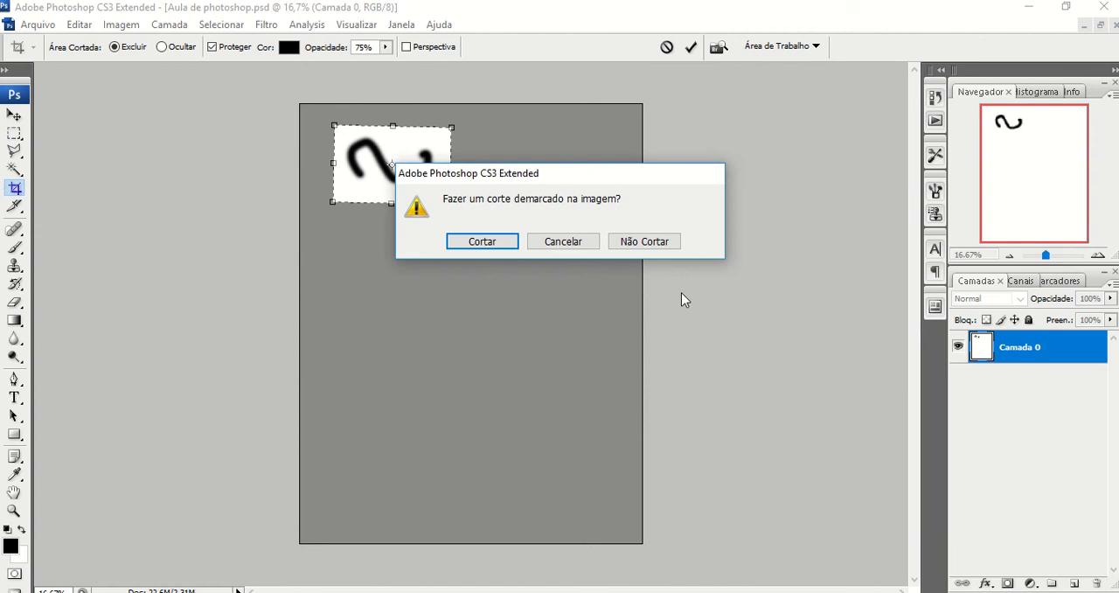
{"action": "left_click", "coordinate": [579, 247]}
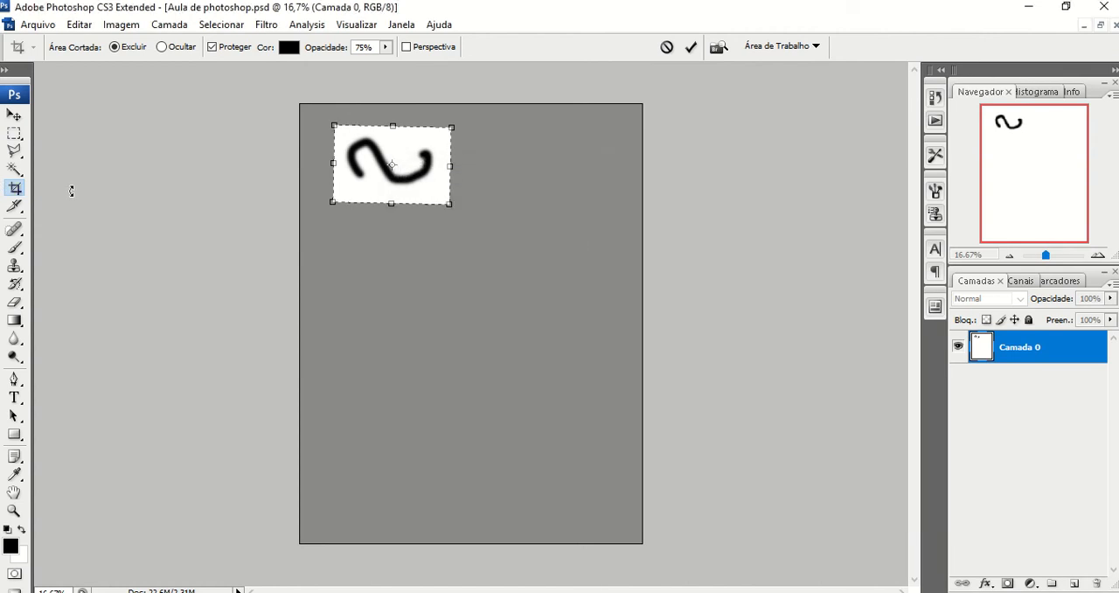
{"action": "left_click", "coordinate": [15, 190]}
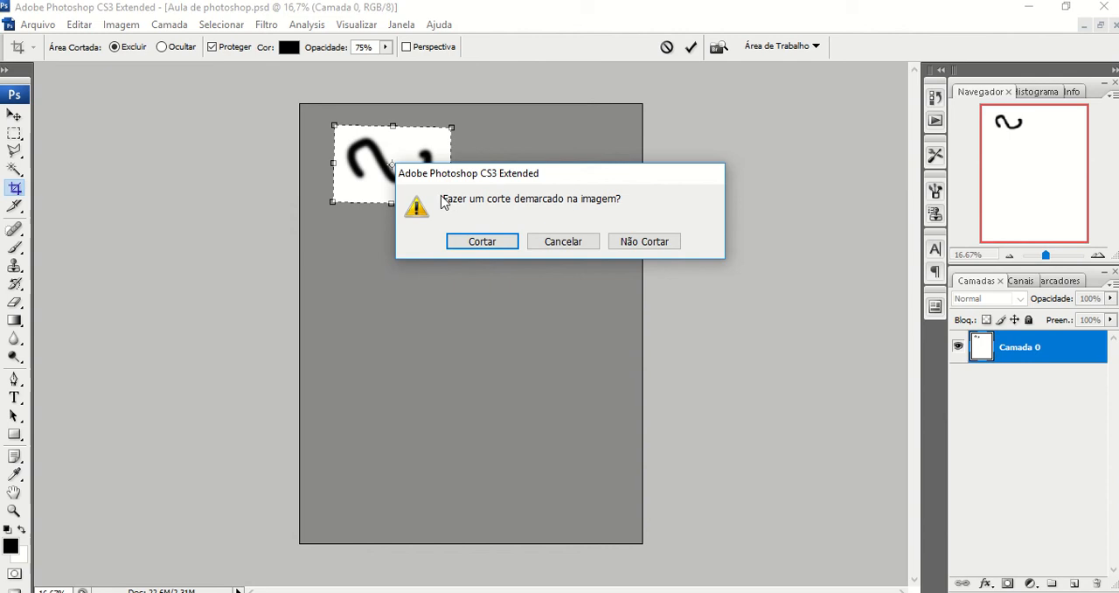
{"action": "left_click", "coordinate": [635, 241]}
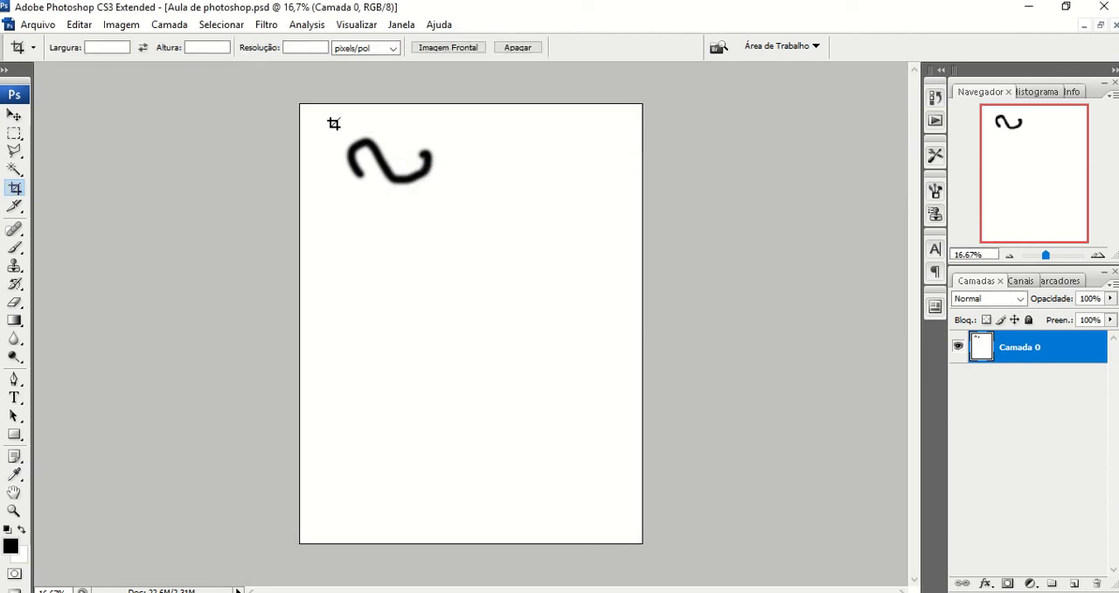
- Crop the page closely around the black stroke with the Crop tool
{"action": "mouse_move", "coordinate": [339, 126]}
{"action": "left_mouse_down"}
{"action": "mouse_move", "coordinate": [464, 219]}
{"action": "mouse_move", "coordinate": [443, 187]}
{"action": "mouse_move", "coordinate": [533, 299]}
{"action": "mouse_move", "coordinate": [407, 206]}
{"action": "mouse_move", "coordinate": [442, 196]}
{"action": "left_mouse_up"}
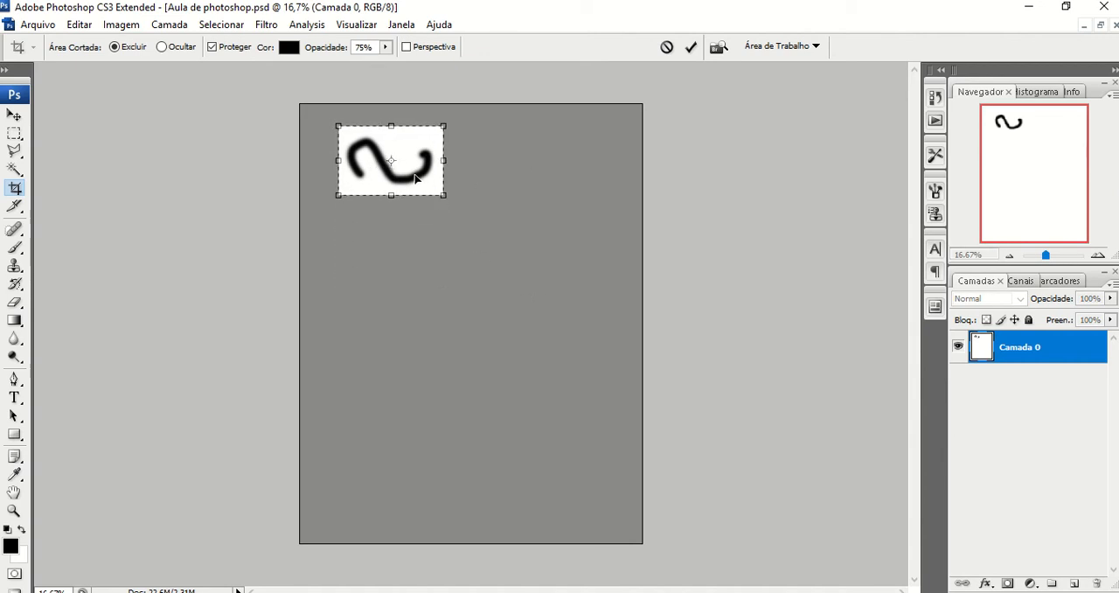
{"action": "right_click", "coordinate": [415, 180]}
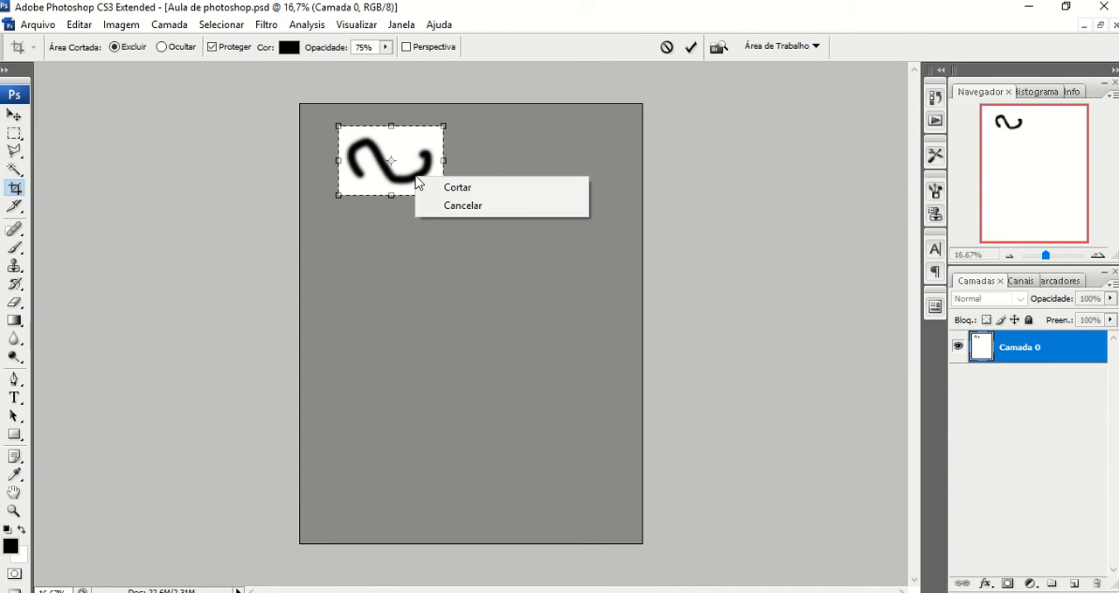
{"action": "left_click", "coordinate": [19, 194]}
{"action": "left_click", "coordinate": [19, 194]}
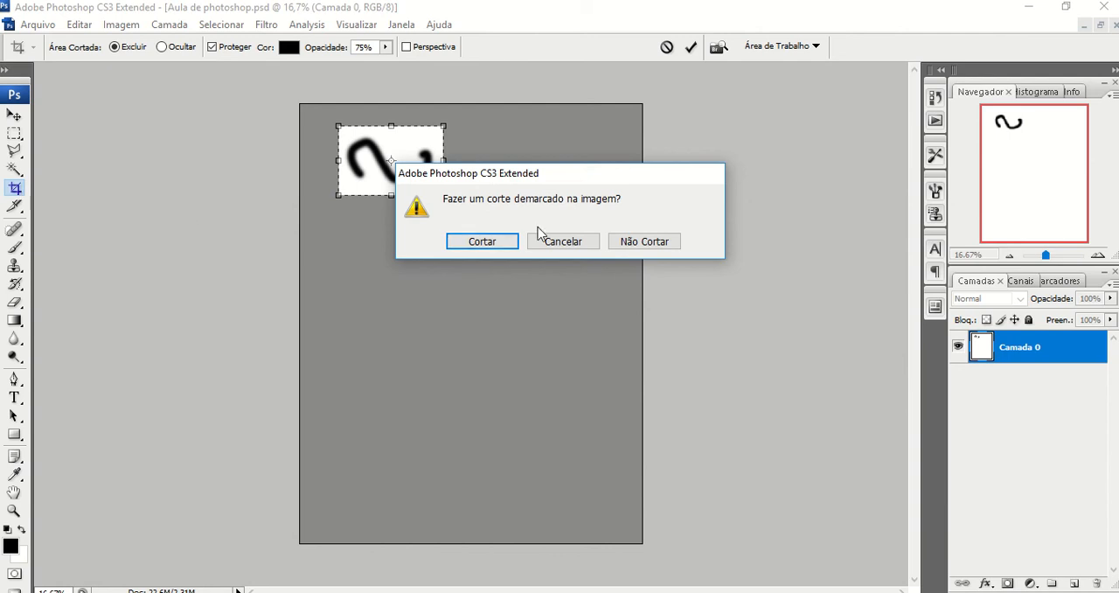
{"action": "left_click", "coordinate": [480, 243]}
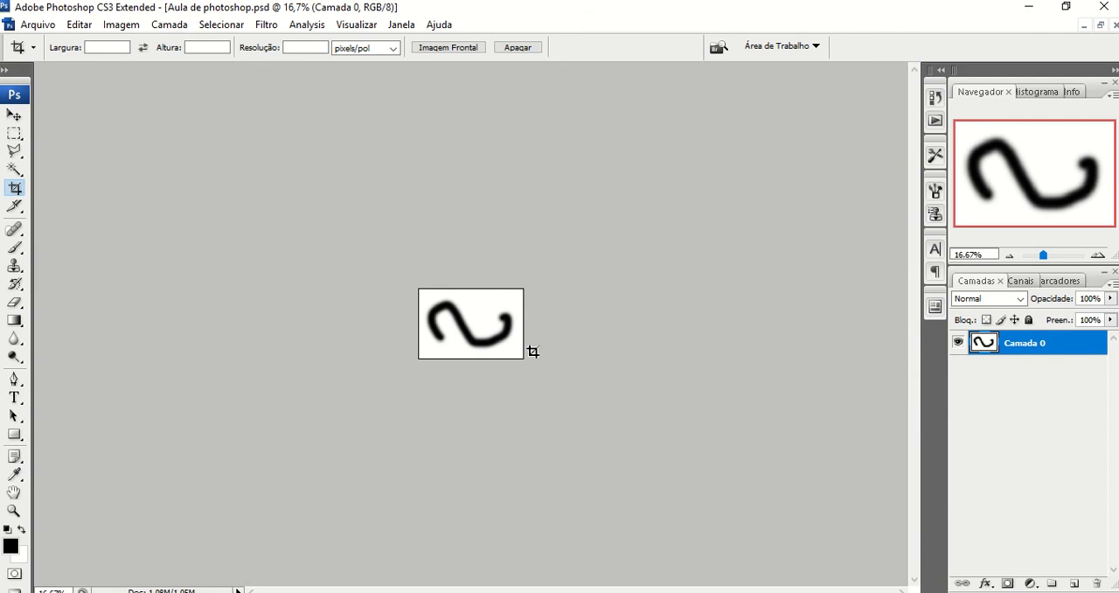
- Save the cropped image as a new Photoshop file named Aula de photoshop minhoca, with maximized compatibility
{"action": "left_click", "coordinate": [40, 27]}
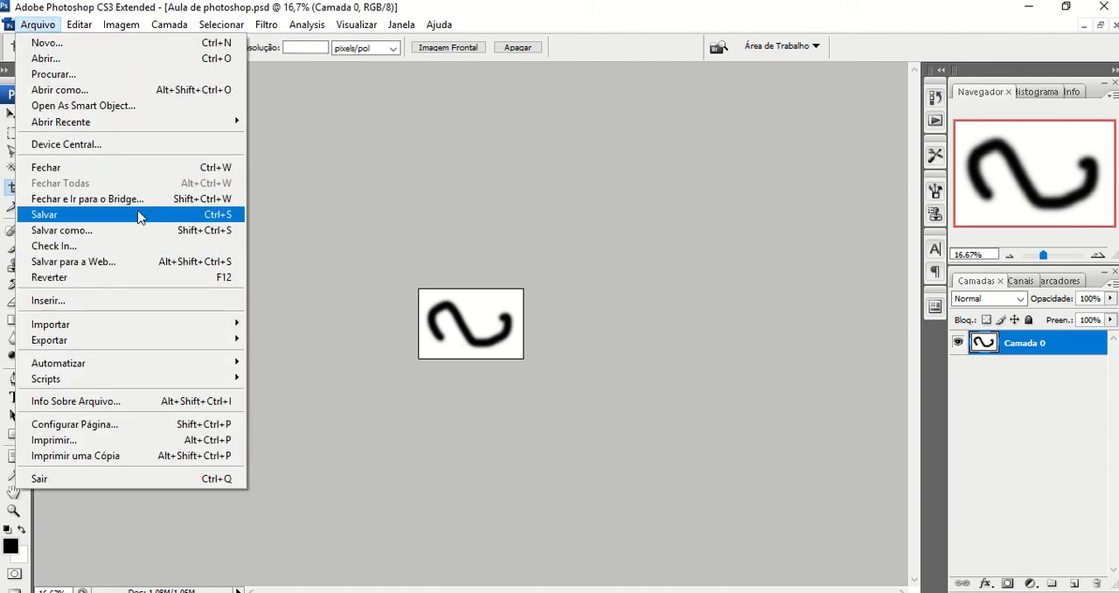
{"action": "left_click", "coordinate": [109, 230]}
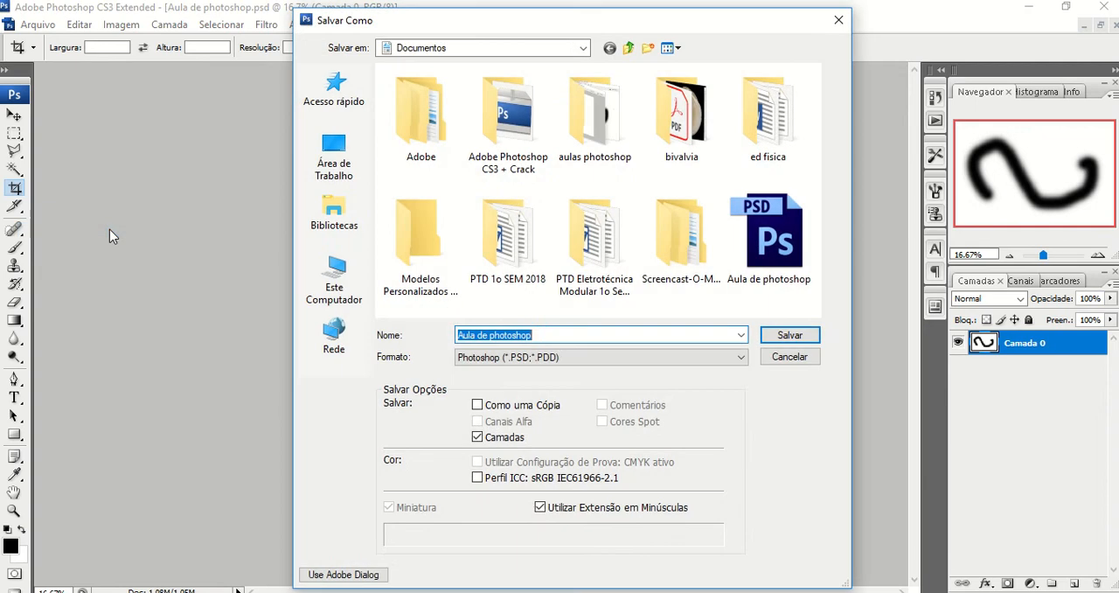
{"action": "left_click", "coordinate": [552, 333]}
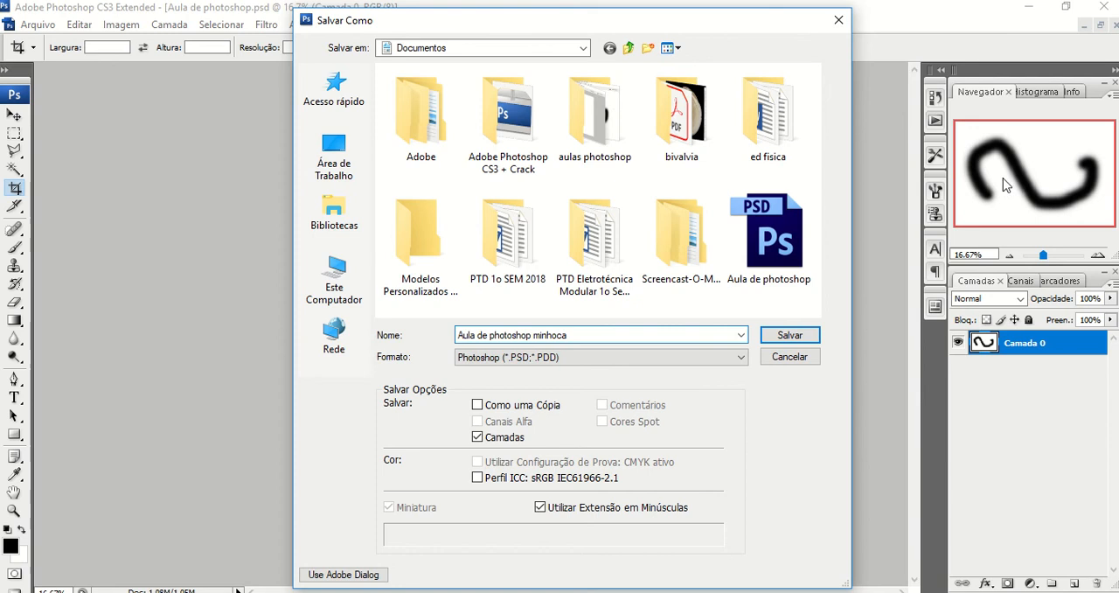
{"action": "left_click", "coordinate": [790, 337]}
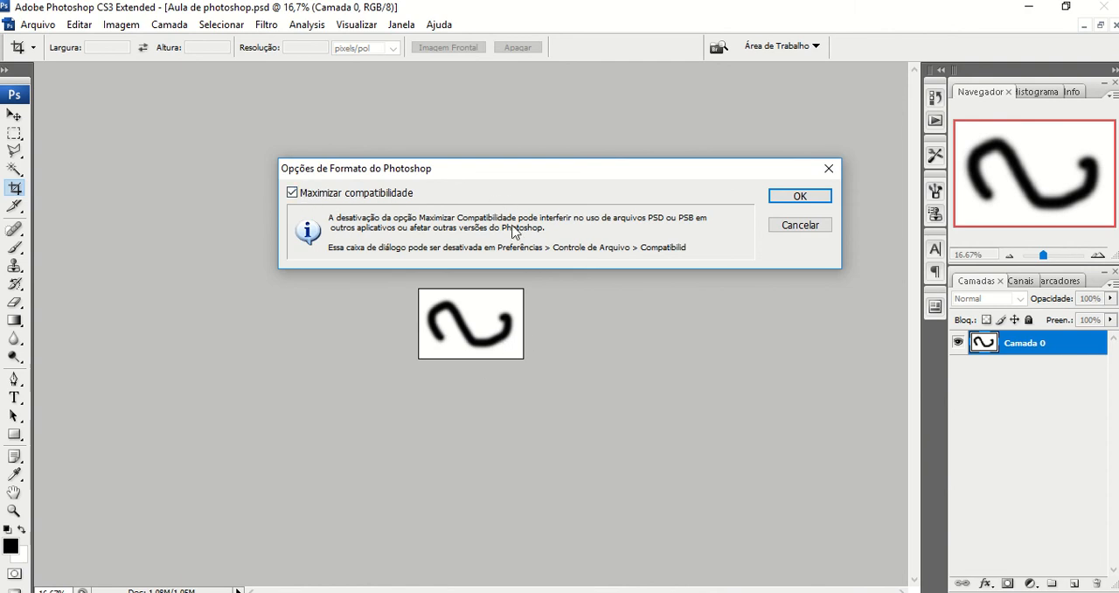
{"action": "left_click", "coordinate": [773, 199]}
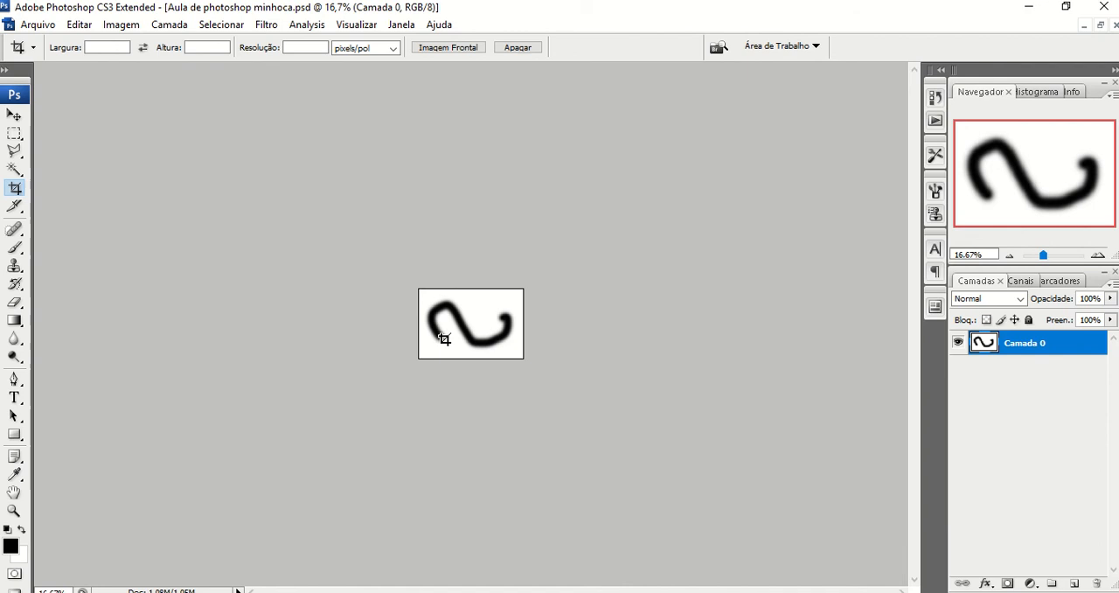
- Undo the crop and close the document without saving the changes
{"action": "key", "text": "ctrl+z"}
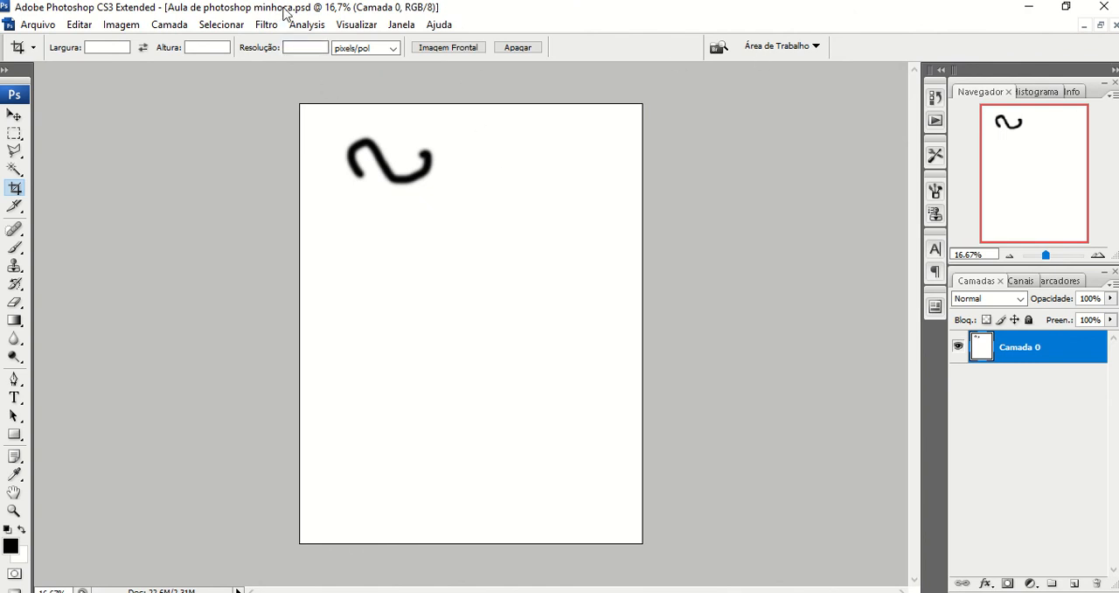
{"action": "left_click", "coordinate": [1113, 27]}
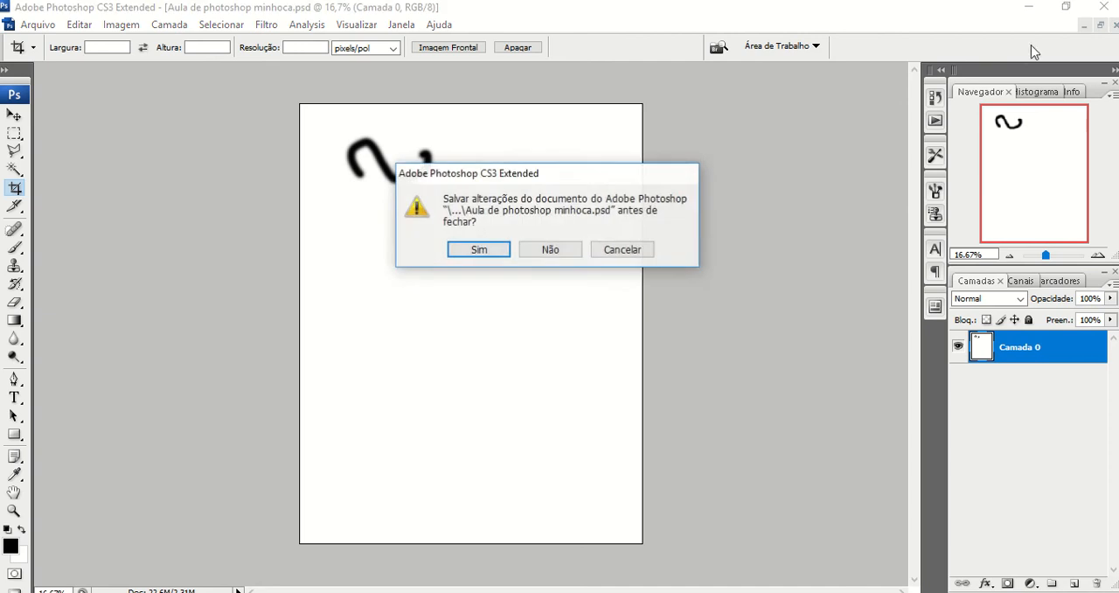
{"action": "left_click", "coordinate": [550, 250]}
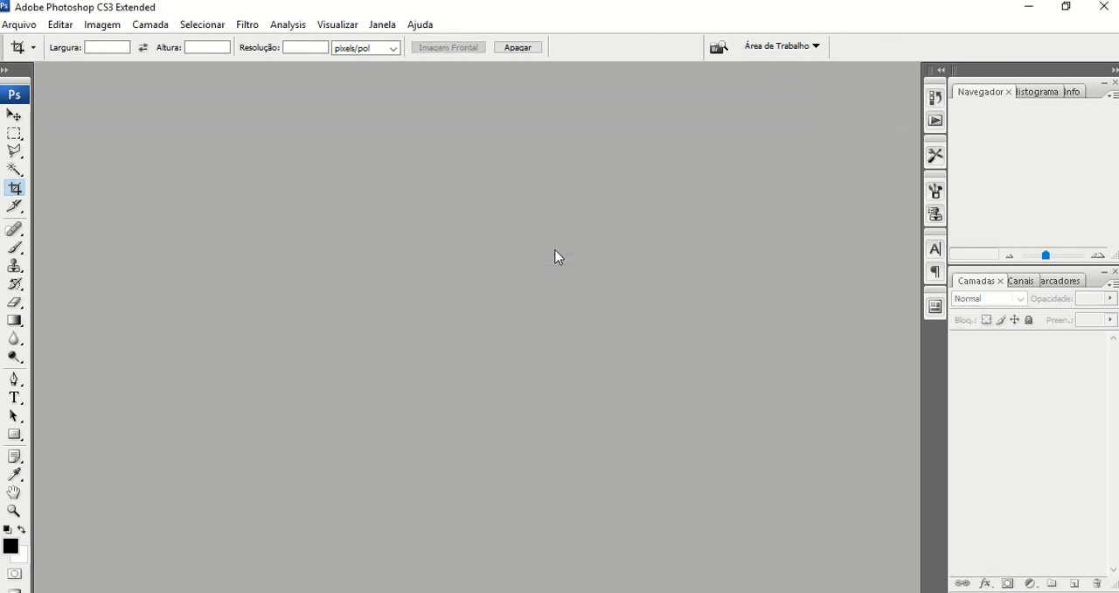
- Open Aula de photoshop.psd and Aula de photoshop minhoca.psd from the Documentos folder and show them in floating windows
{"action": "left_click", "coordinate": [21, 26]}
{"action": "left_click", "coordinate": [35, 59]}
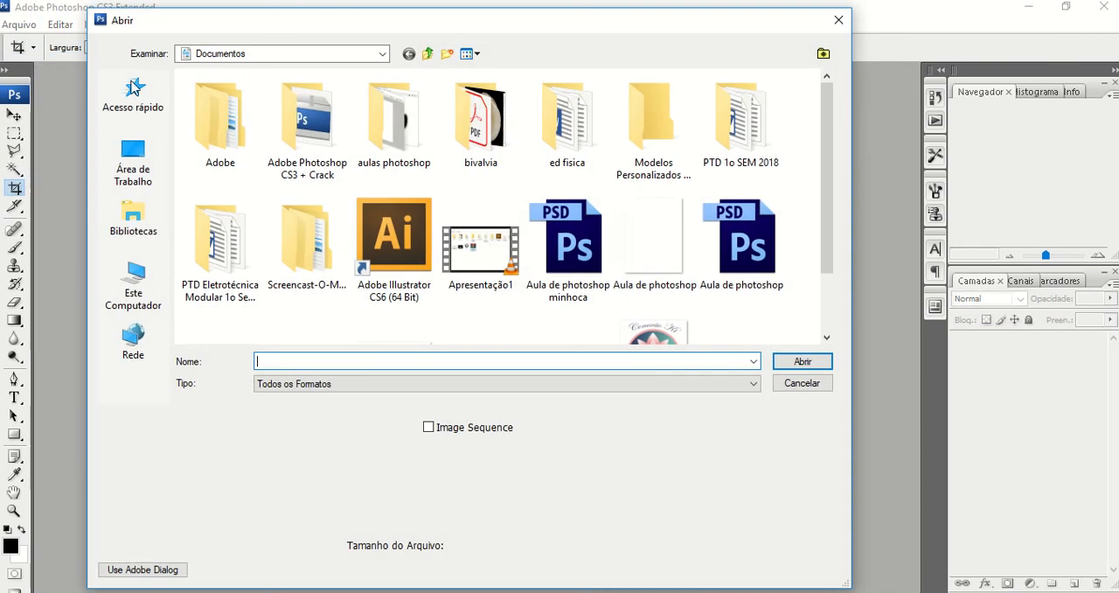
{"action": "double_click", "coordinate": [752, 247]}
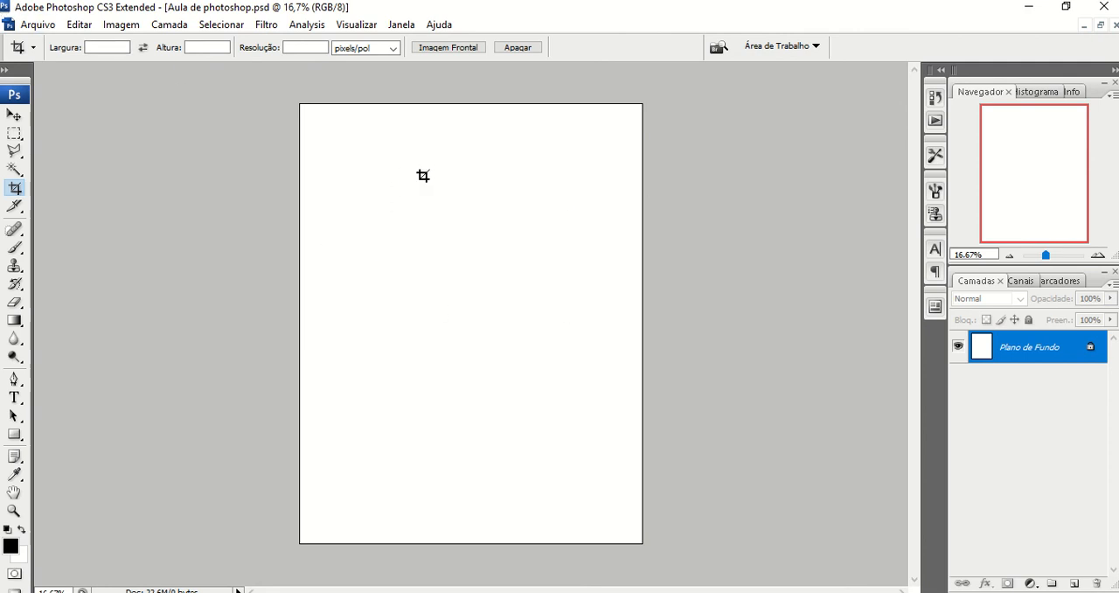
{"action": "left_click", "coordinate": [37, 25]}
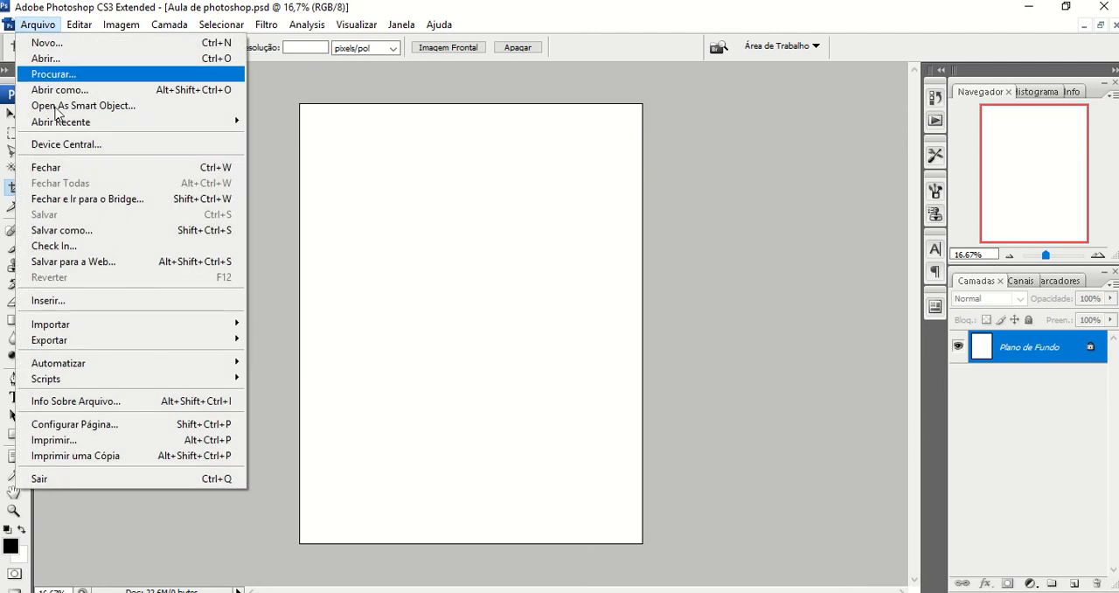
{"action": "left_click", "coordinate": [125, 59]}
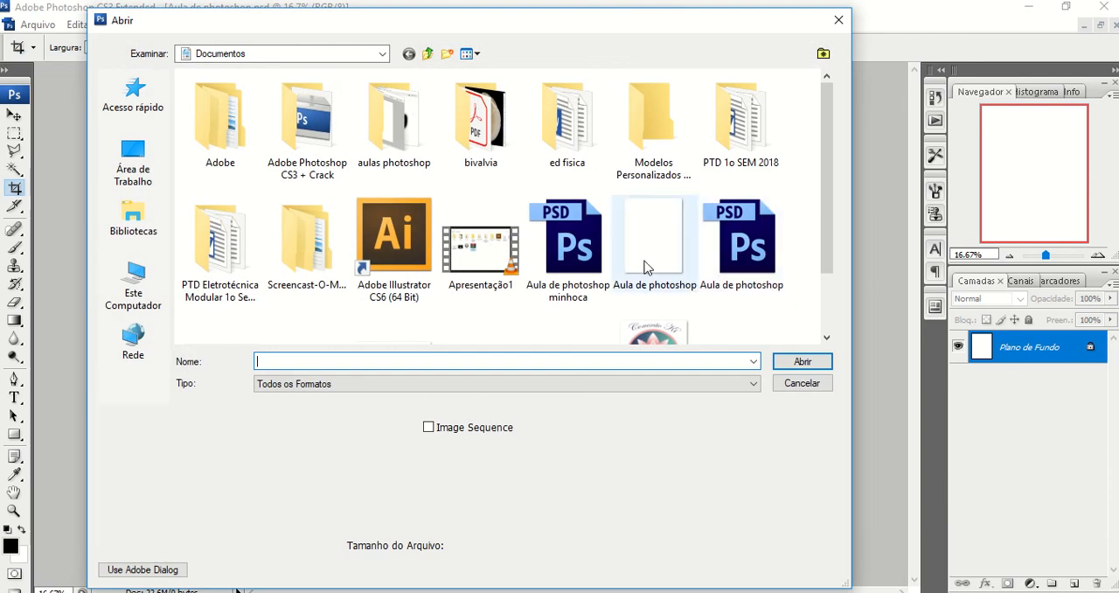
{"action": "double_click", "coordinate": [589, 264]}
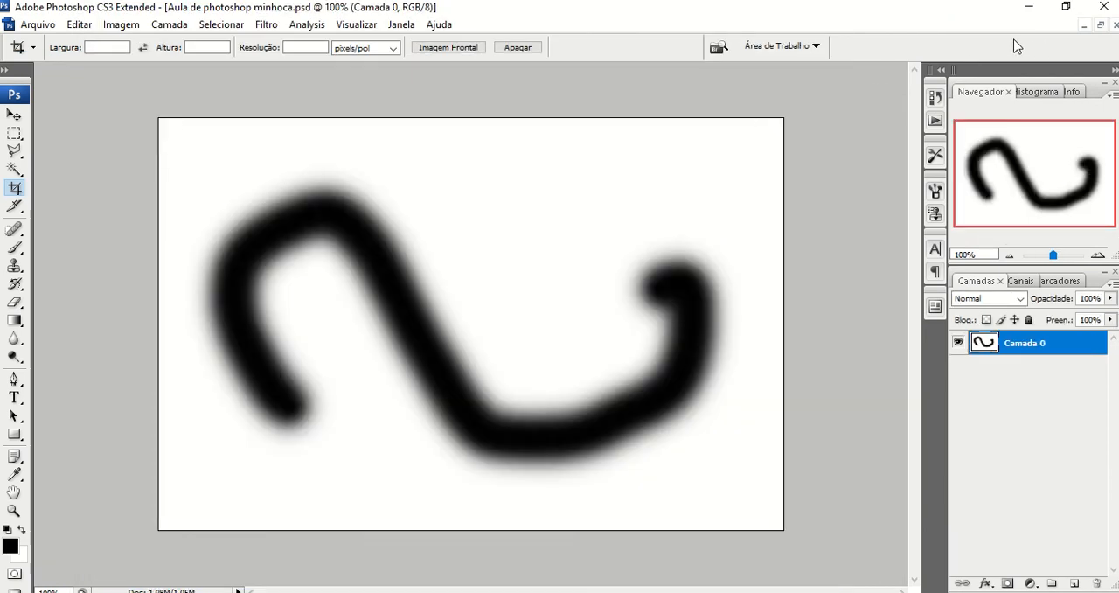
{"action": "left_click", "coordinate": [1100, 27]}
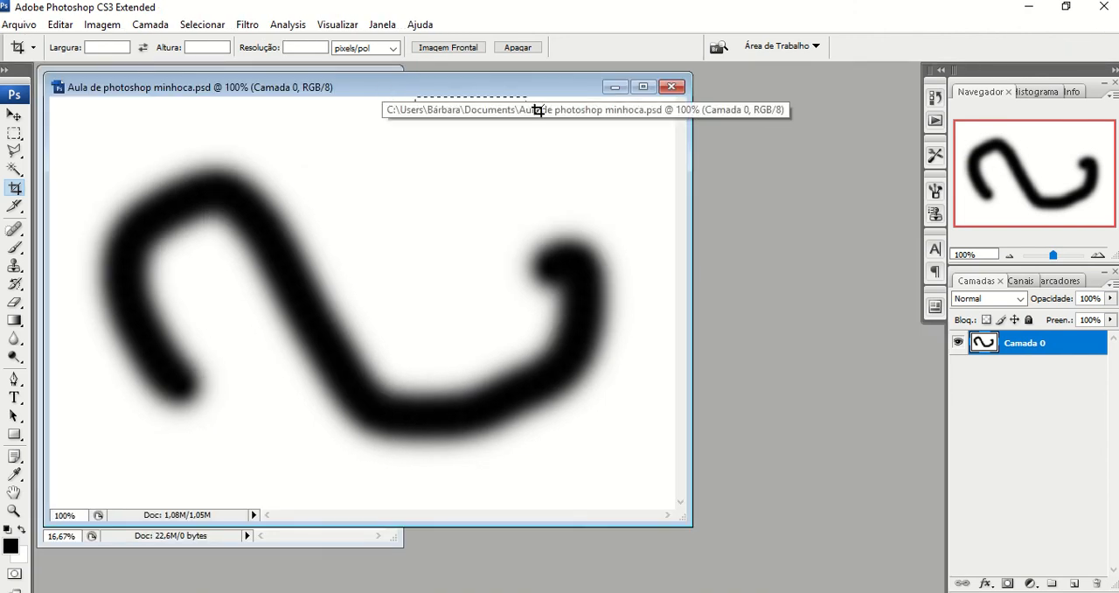
{"action": "left_click_drag", "start_coordinate": [537, 110], "coordinate": [559, 114]}
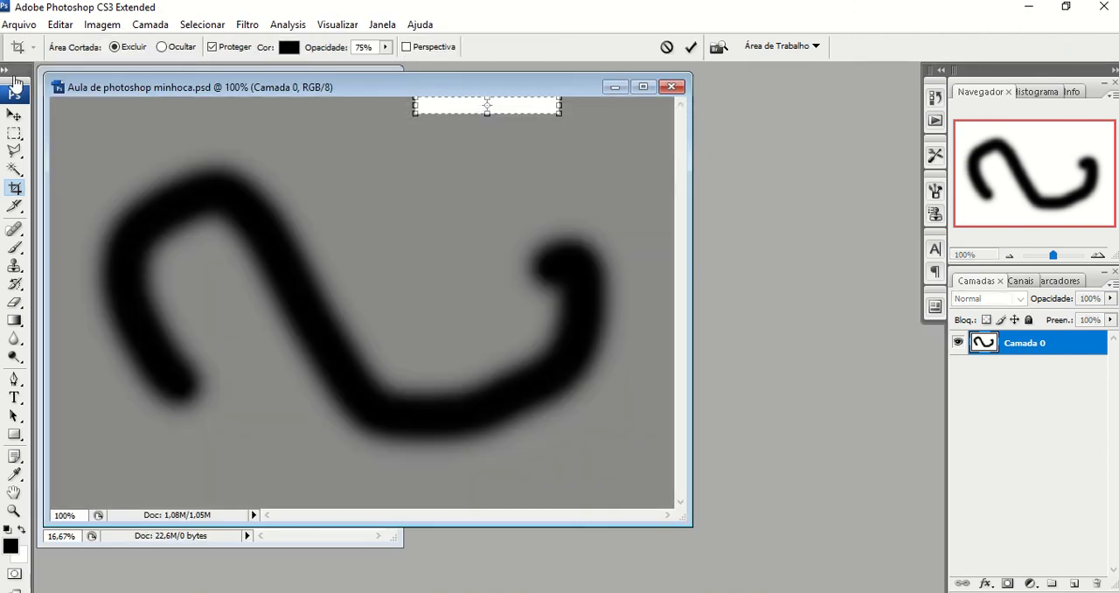
{"action": "left_click", "coordinate": [18, 189]}
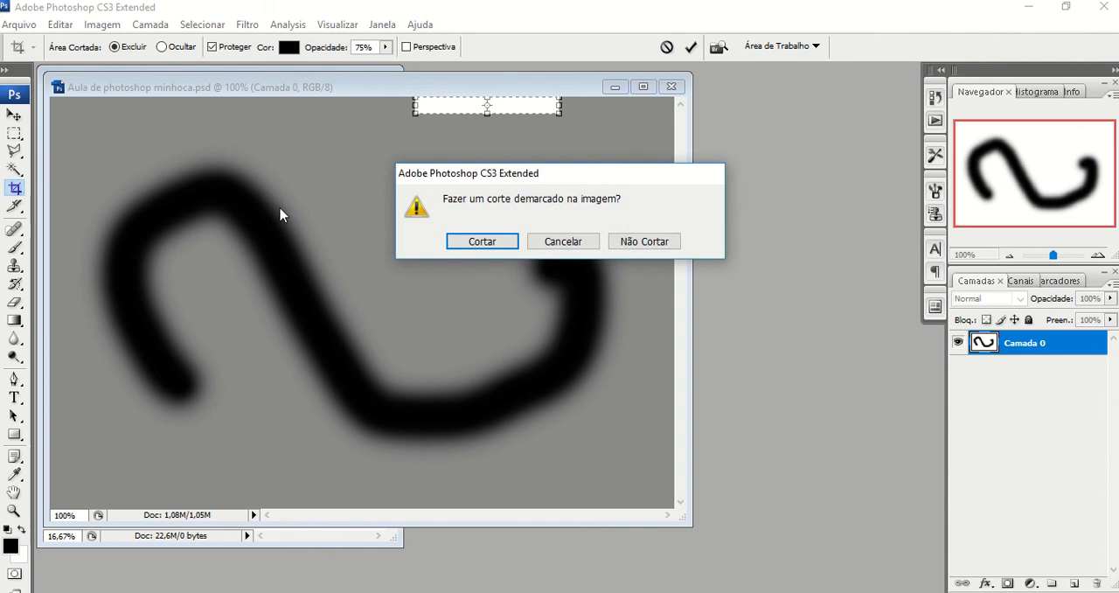
{"action": "left_click", "coordinate": [653, 244]}
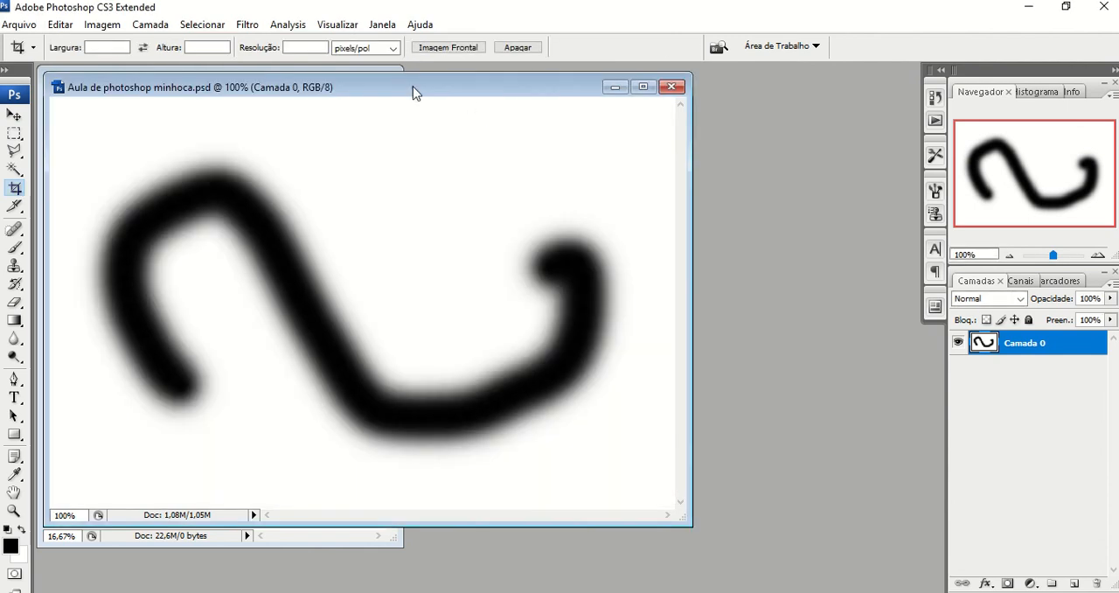
- Narrow the Aula de photoshop minhoca window, place it beside the Aula de photoshop.psd window, and make Aula de photoshop.psd active
{"action": "left_click_drag", "start_coordinate": [390, 95], "coordinate": [444, 148]}
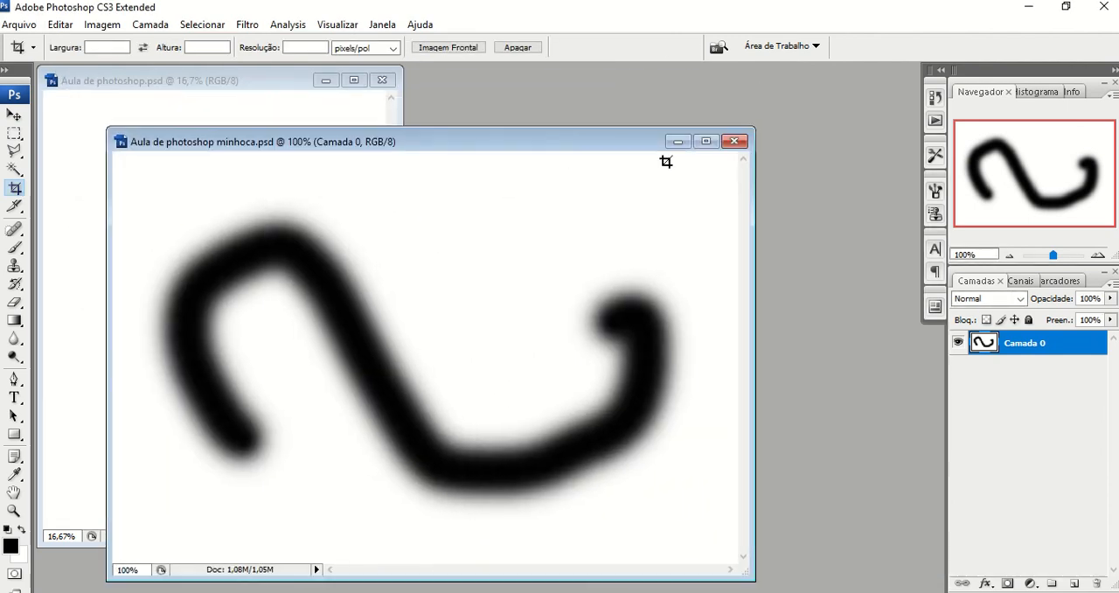
{"action": "left_click_drag", "start_coordinate": [752, 191], "coordinate": [492, 237]}
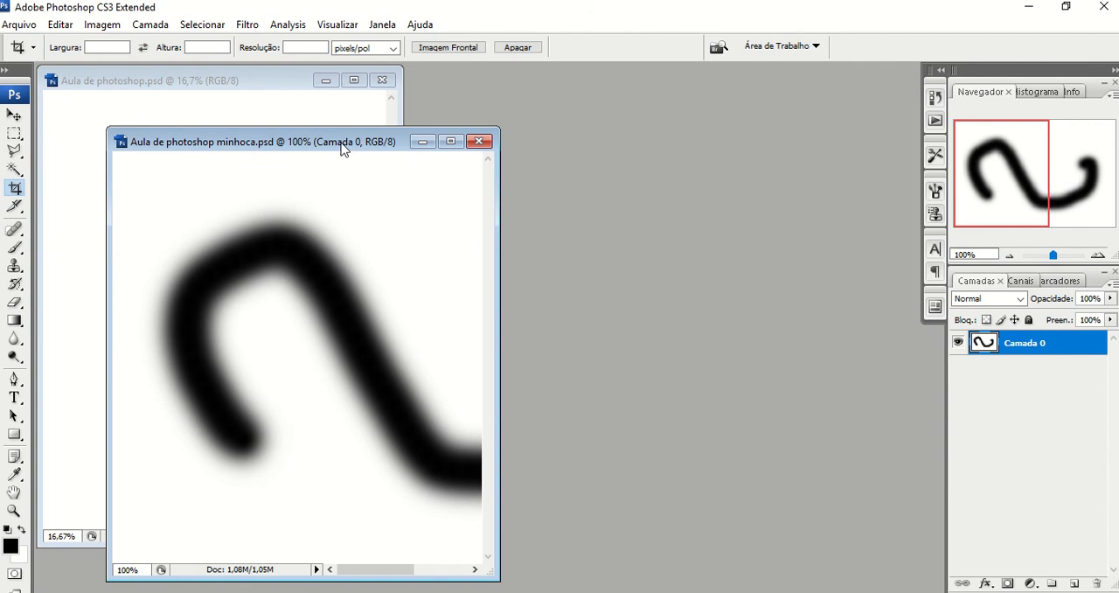
{"action": "left_click_drag", "start_coordinate": [343, 144], "coordinate": [742, 111]}
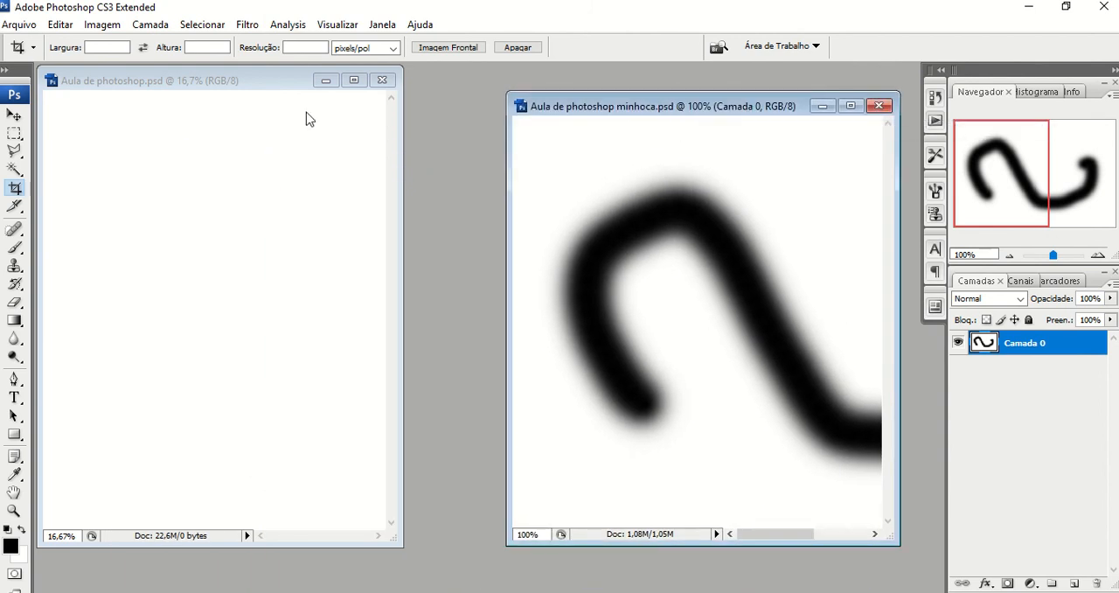
{"action": "left_click", "coordinate": [202, 79]}
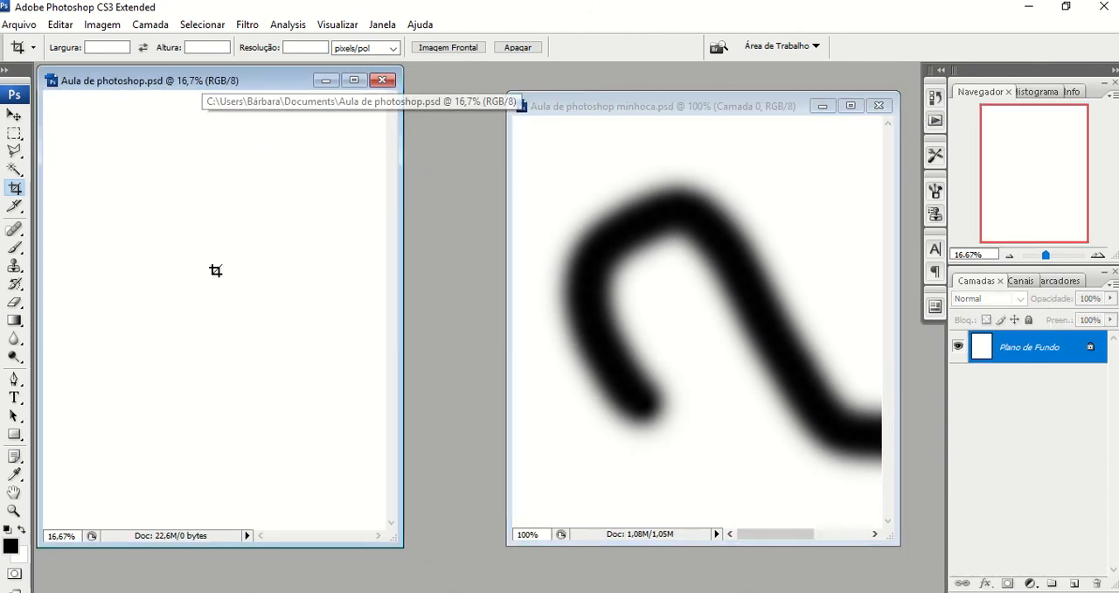